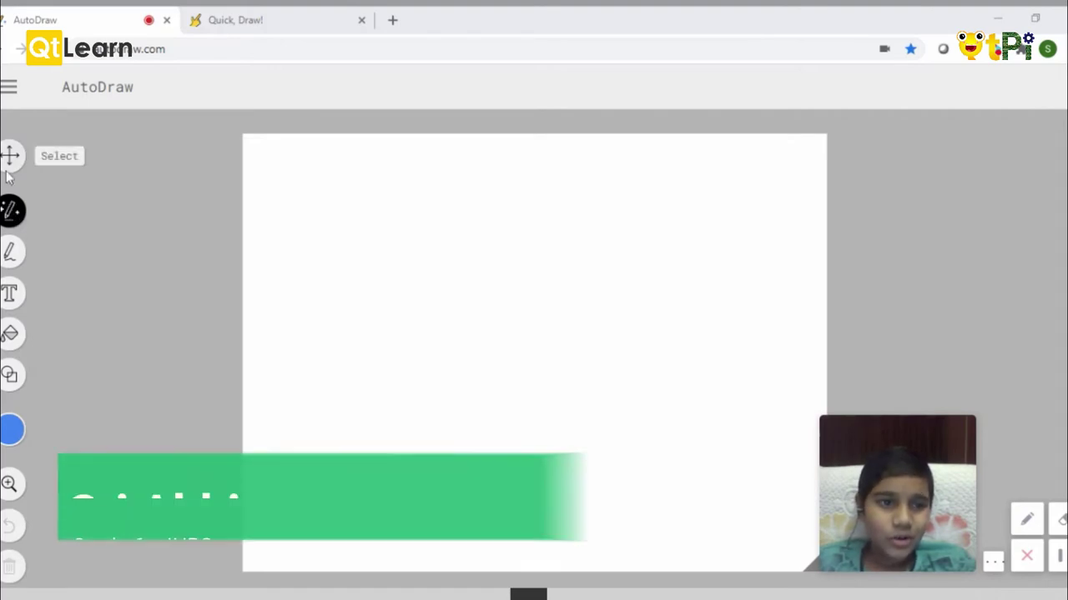
Sketch a rough car with the AutoDraw tool and swap it for the race-car suggestion.
left_click(12, 213)
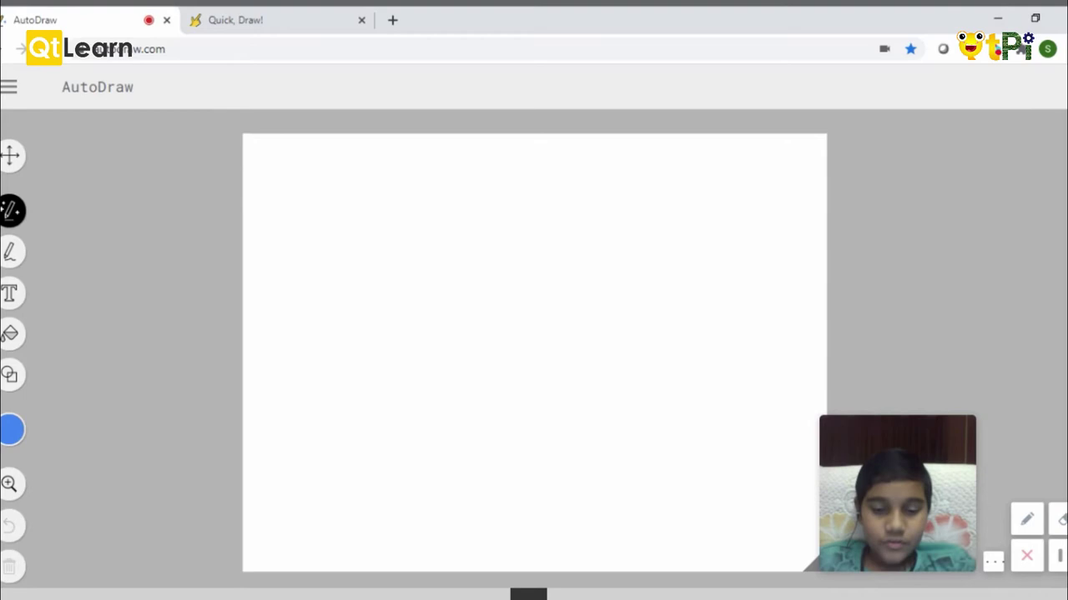
mouse_move(326, 293)
left_mouse_down()
mouse_move(326, 338)
mouse_move(392, 349)
mouse_move(393, 325)
mouse_move(429, 313)
mouse_move(439, 350)
mouse_move(498, 343)
mouse_move(519, 301)
mouse_move(522, 343)
mouse_move(572, 348)
mouse_move(582, 294)
mouse_move(497, 291)
mouse_move(497, 221)
mouse_move(406, 205)
mouse_move(403, 299)
mouse_move(327, 292)
left_mouse_up()
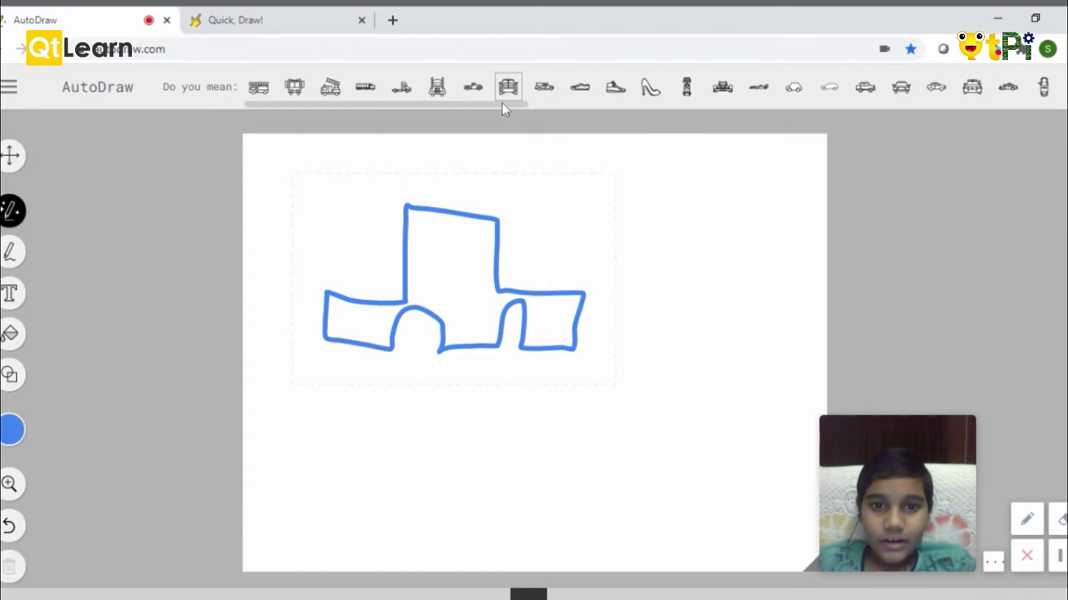
left_click_drag(495, 103, 542, 109)
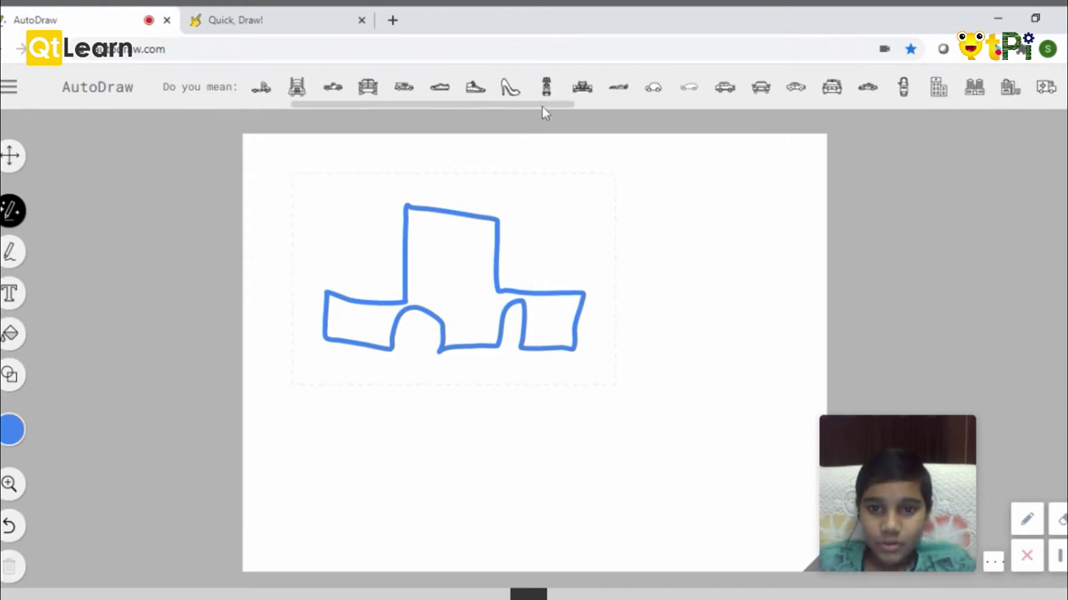
left_click(619, 90)
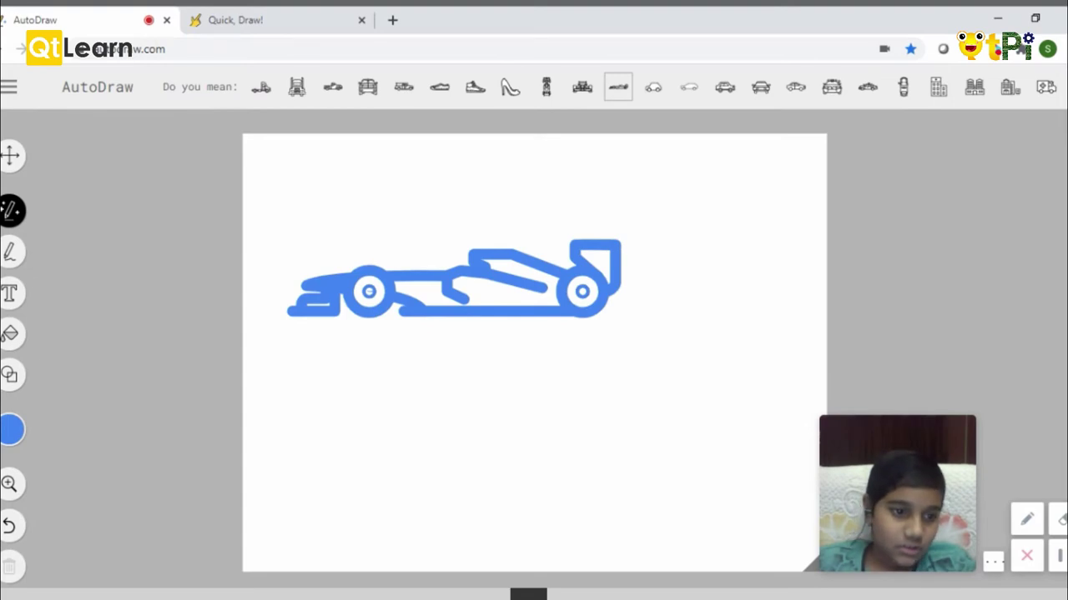
left_click(10, 251)
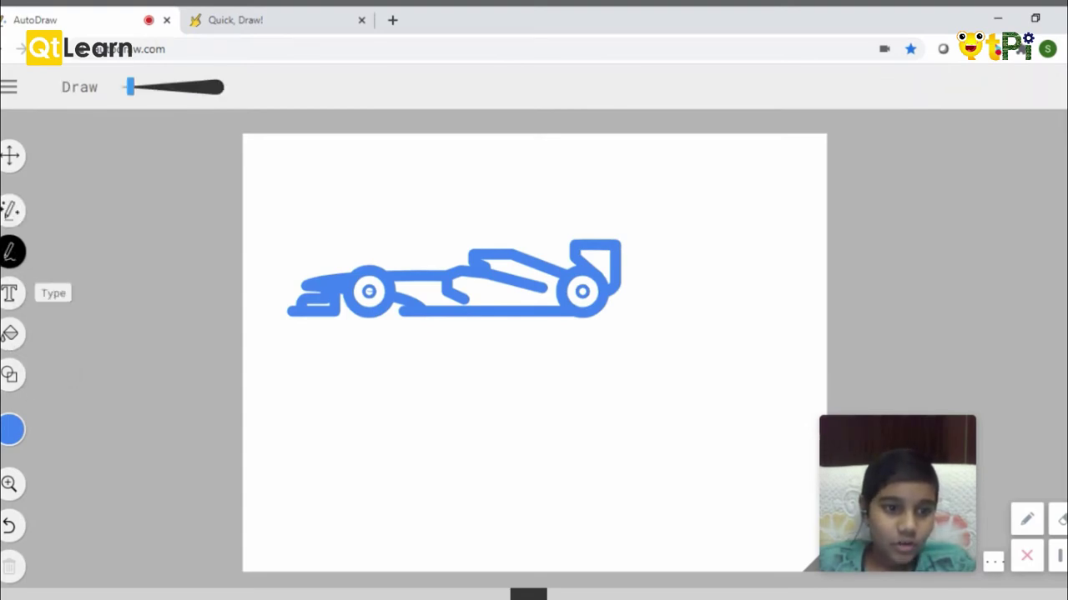
mouse_move(565, 397)
left_mouse_down()
mouse_move(523, 432)
mouse_move(611, 474)
mouse_move(632, 443)
mouse_move(567, 397)
left_mouse_up()
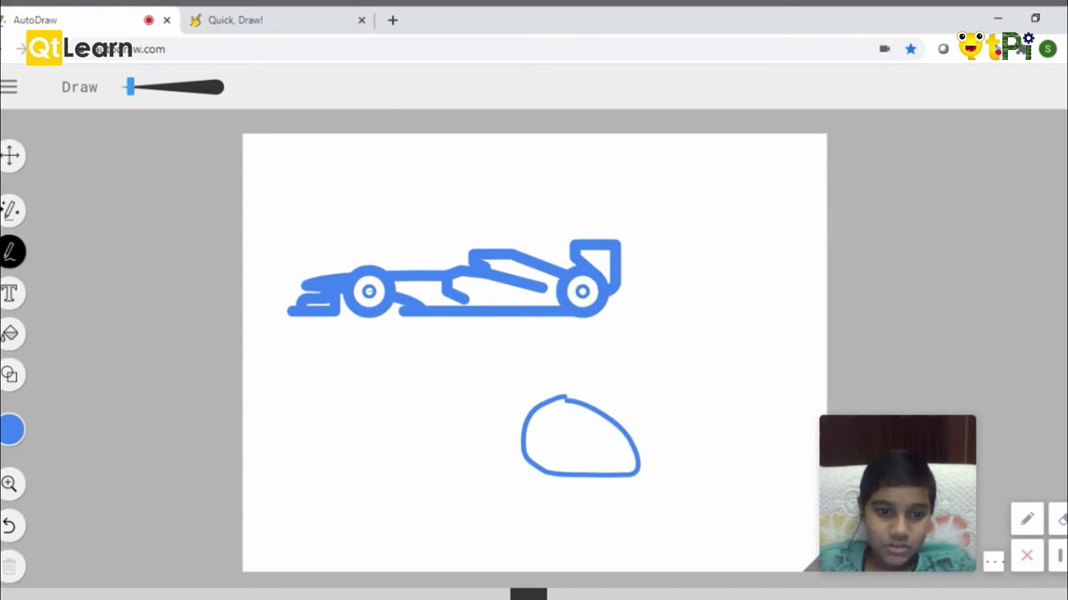
left_click(10, 156)
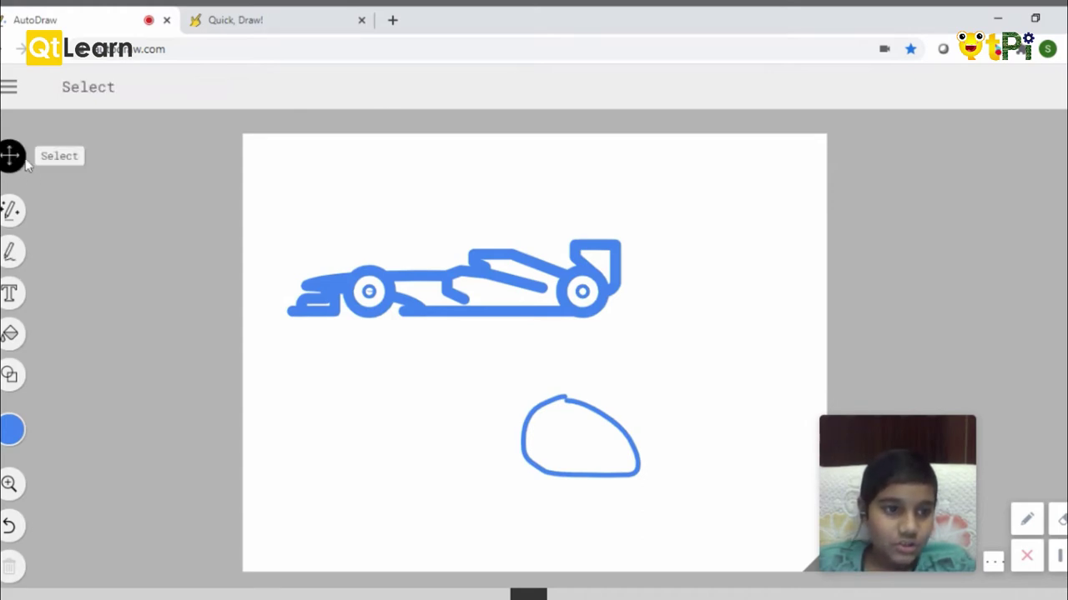
left_click(599, 414)
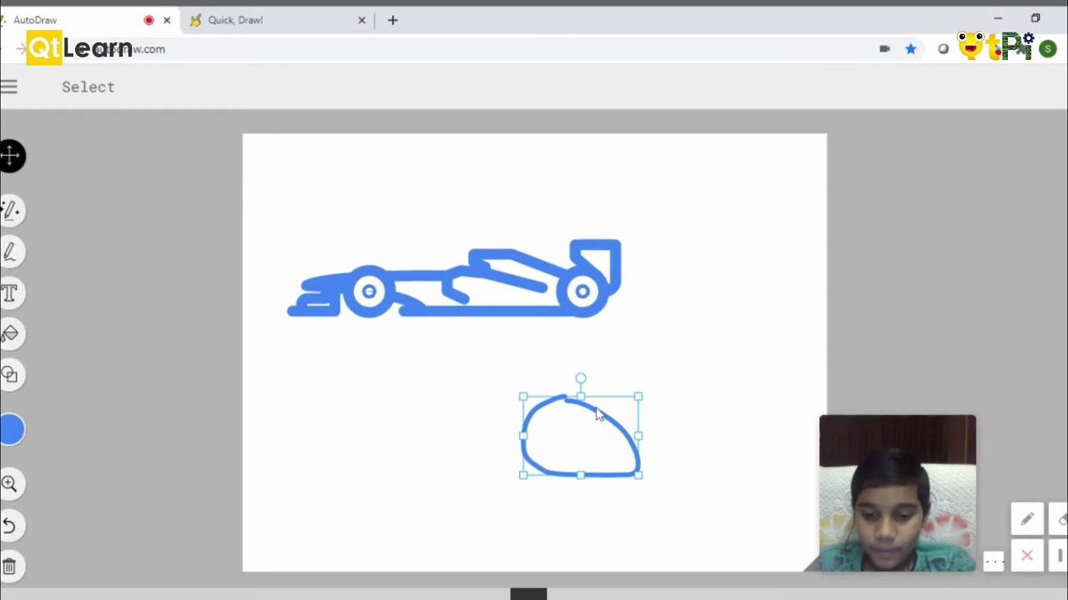
key("Delete")
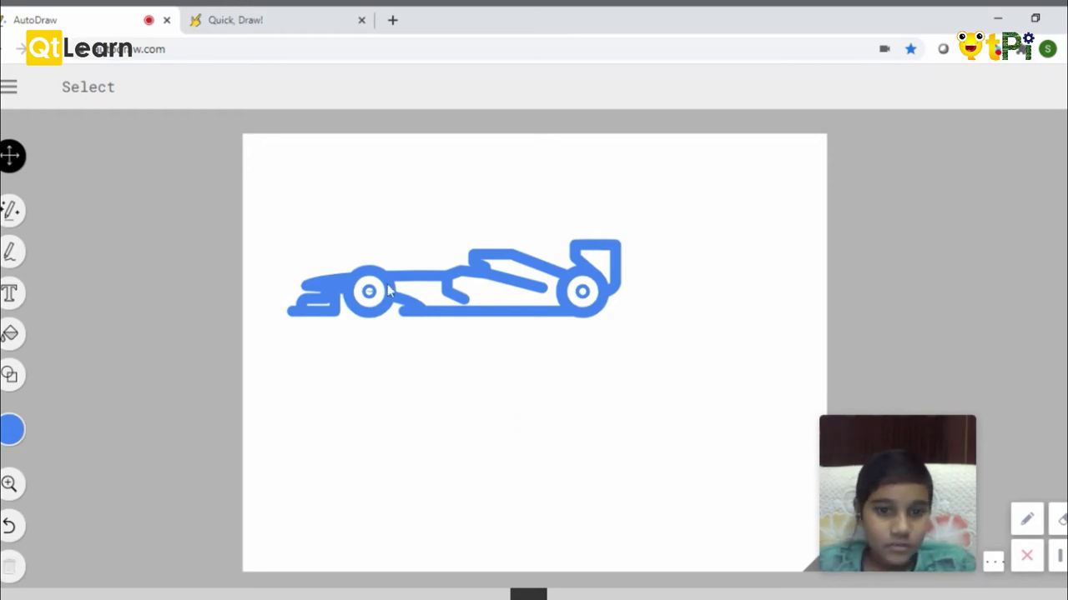
left_click(10, 292)
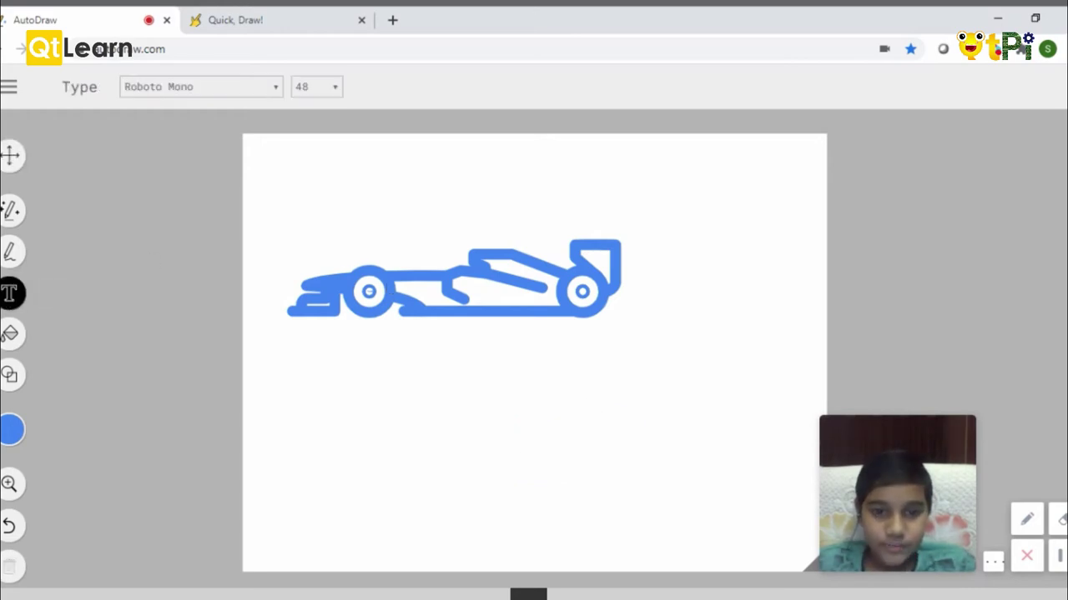
left_click(494, 380)
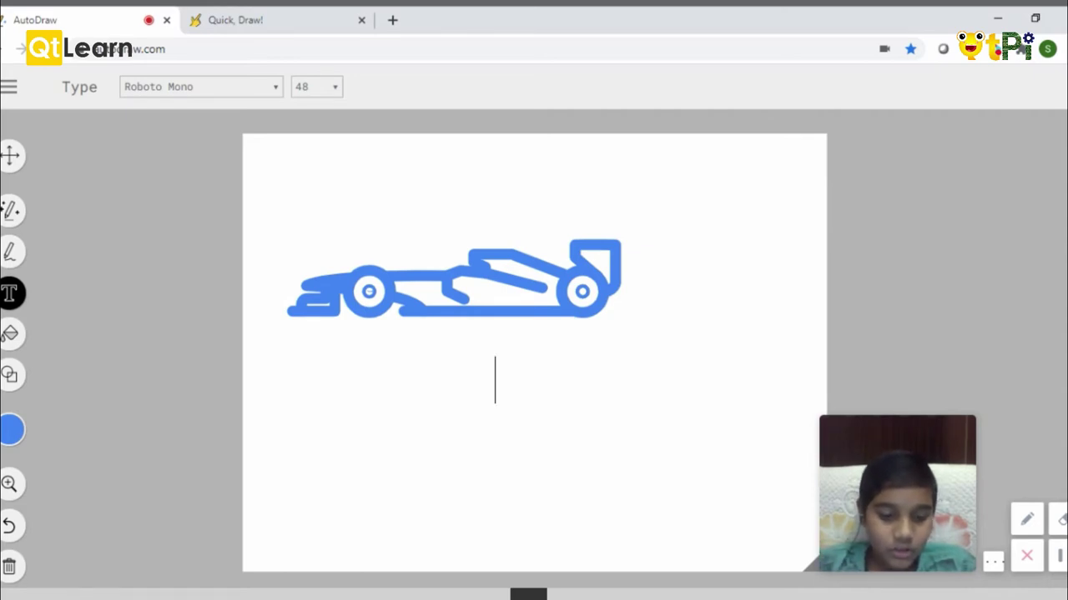
type("My ")
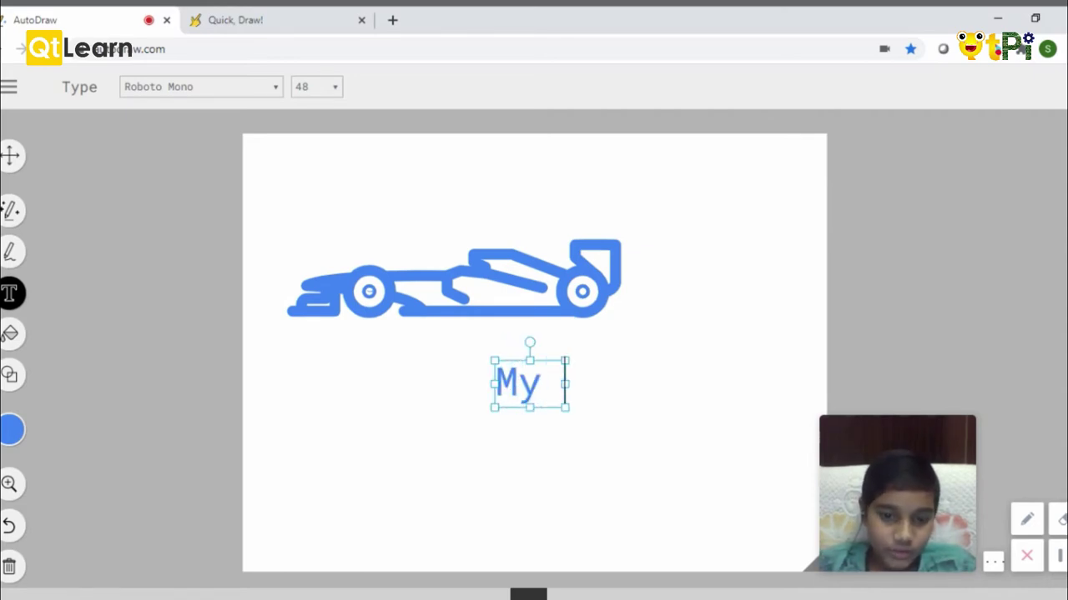
type("car")
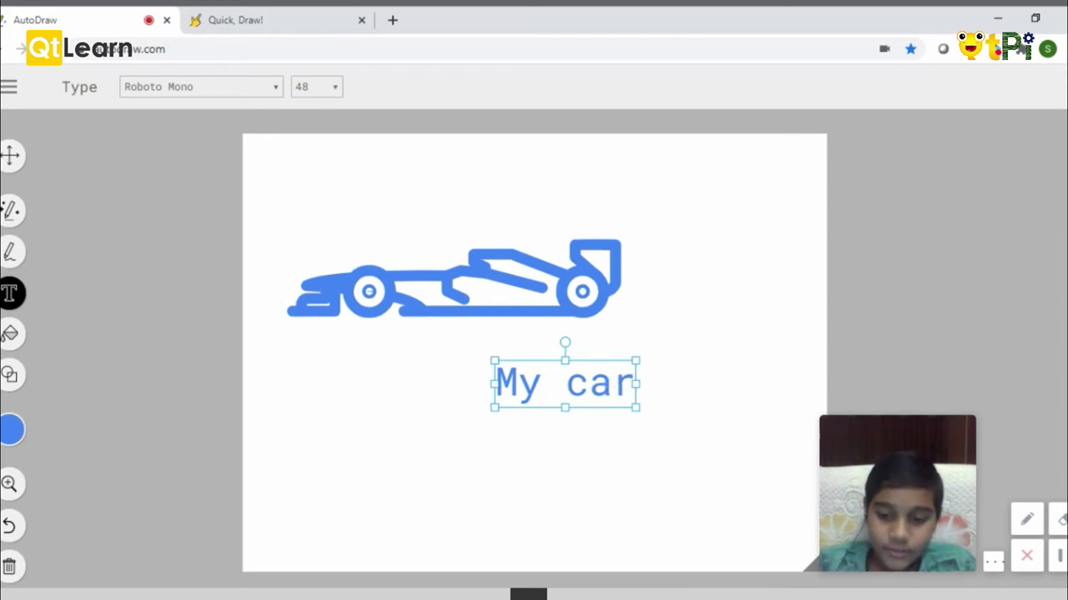
key("BackSpace")
key("BackSpace")
key("BackSpace")
key("BackSpace")
key("BackSpace")
key("BackSpace")
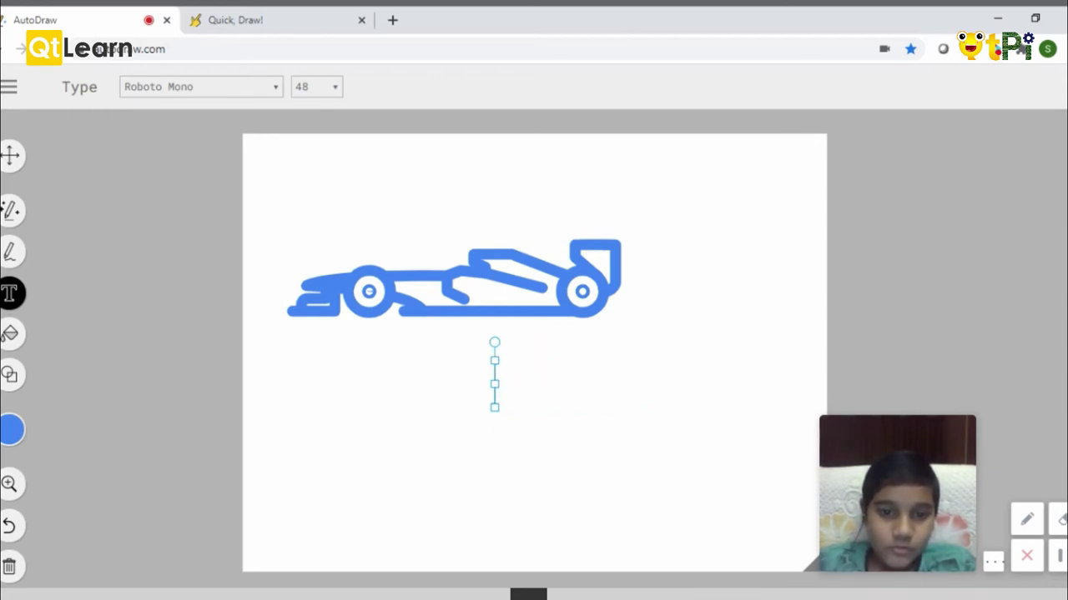
With the Fill tool, page to the cyan swatch and fill the race car's body cyan.
left_click(10, 334)
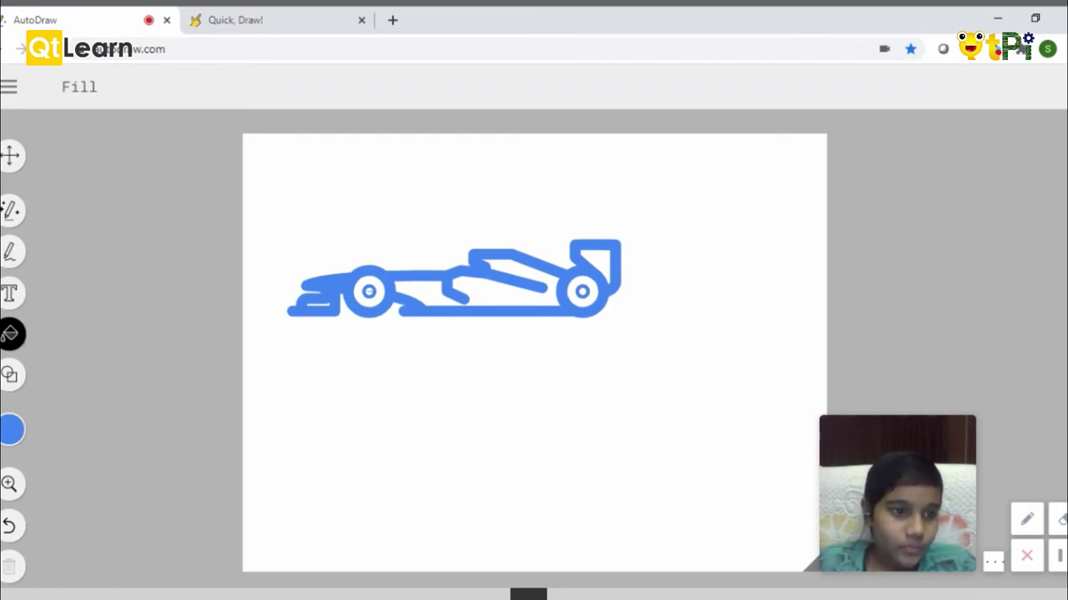
left_click(18, 434)
left_click(223, 432)
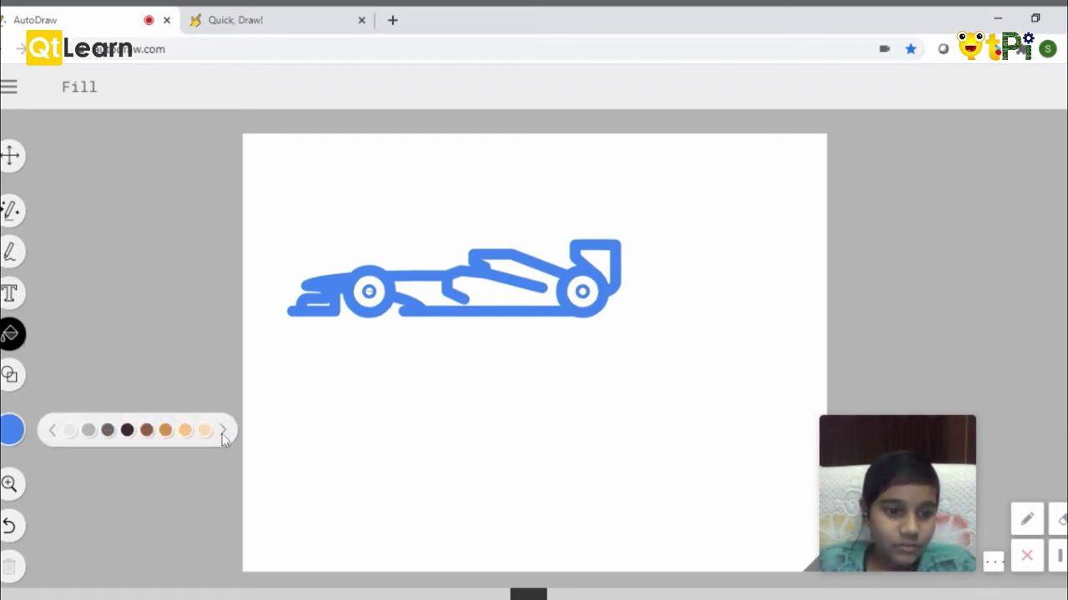
left_click(223, 432)
left_click(223, 432)
left_click(222, 432)
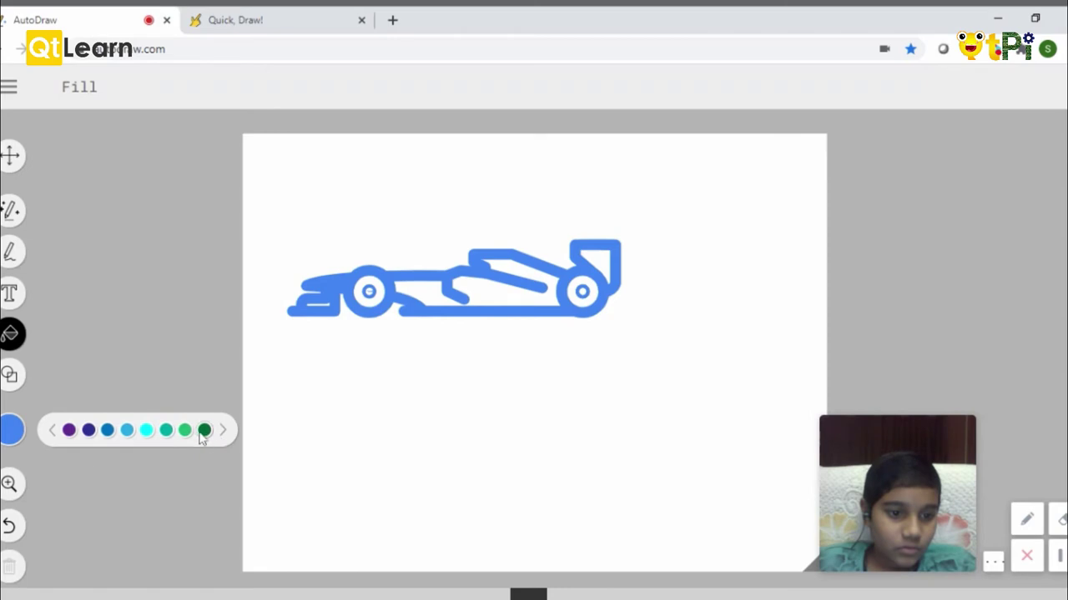
left_click(146, 433)
left_click(426, 294)
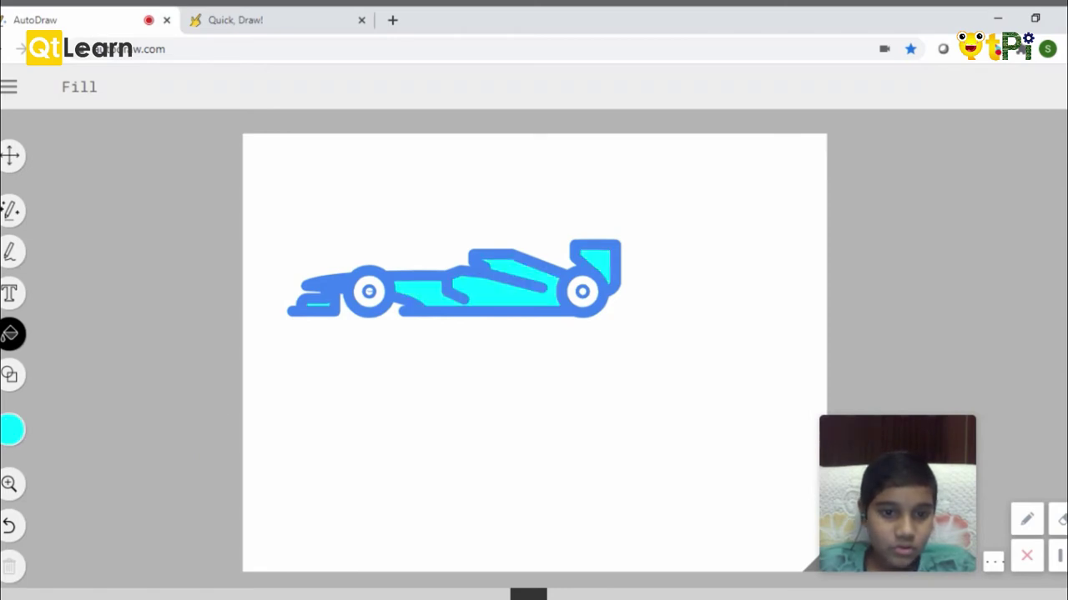
Fill the canvas background with a darker blue.
left_click(7, 437)
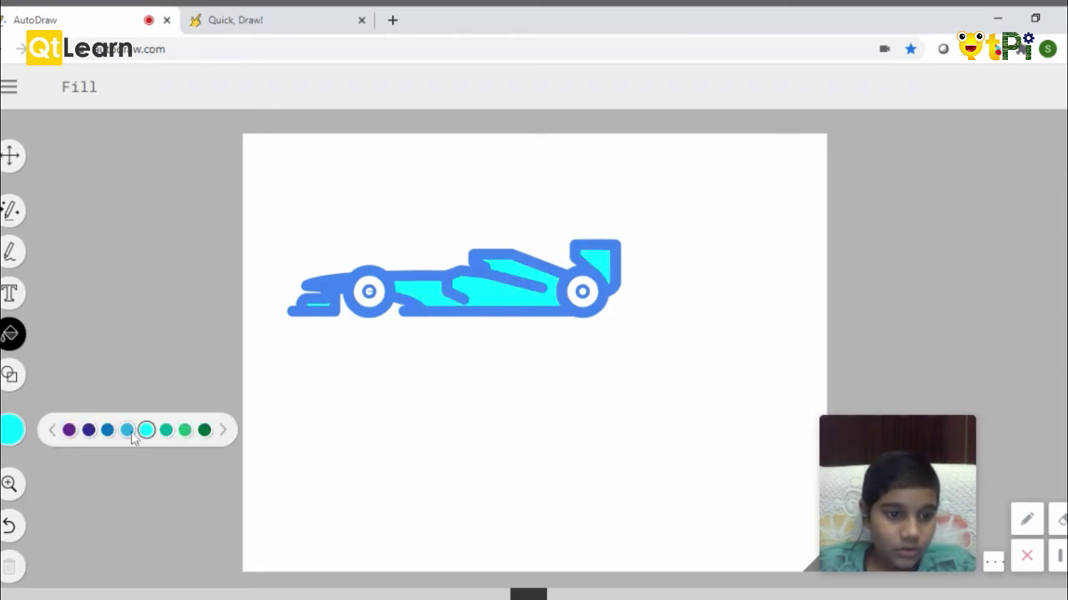
left_click(107, 430)
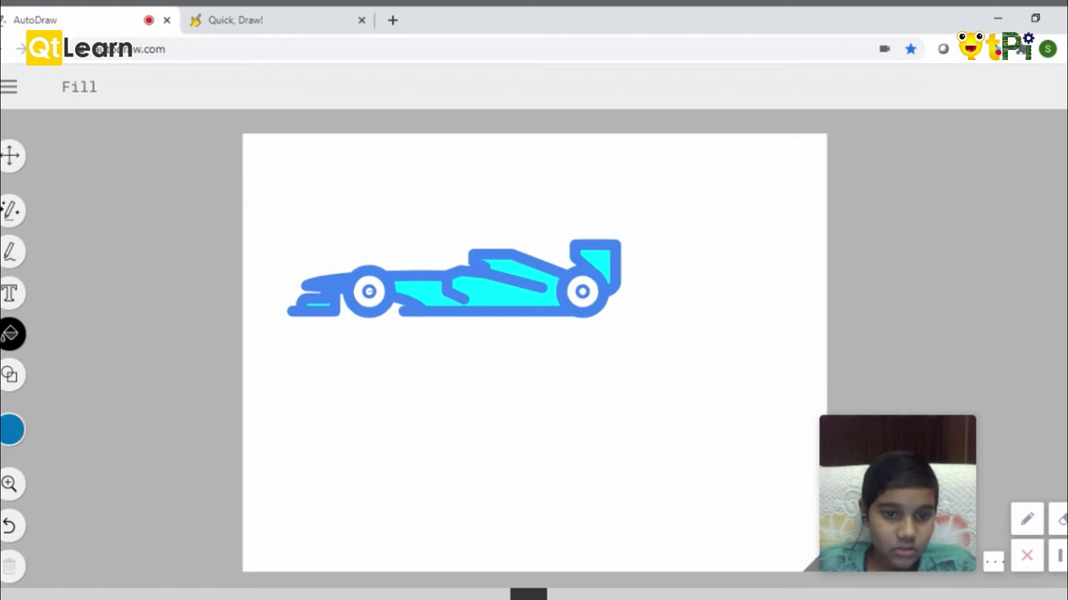
left_click(534, 417)
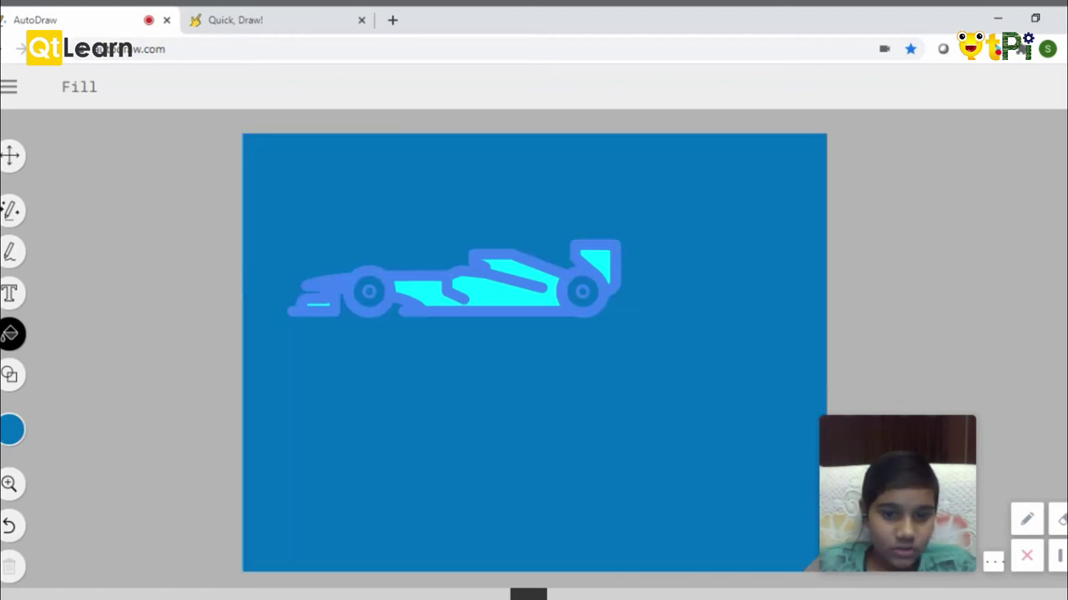
Try filling the car black from the basic colour set, then undo the black fill.
left_click(11, 430)
left_click(54, 430)
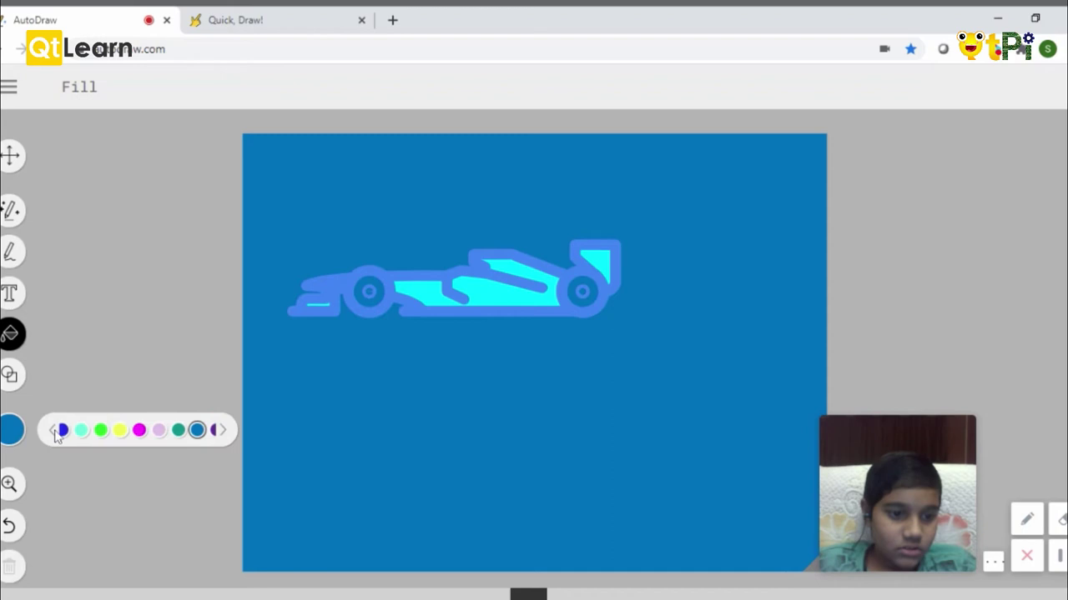
left_click(185, 430)
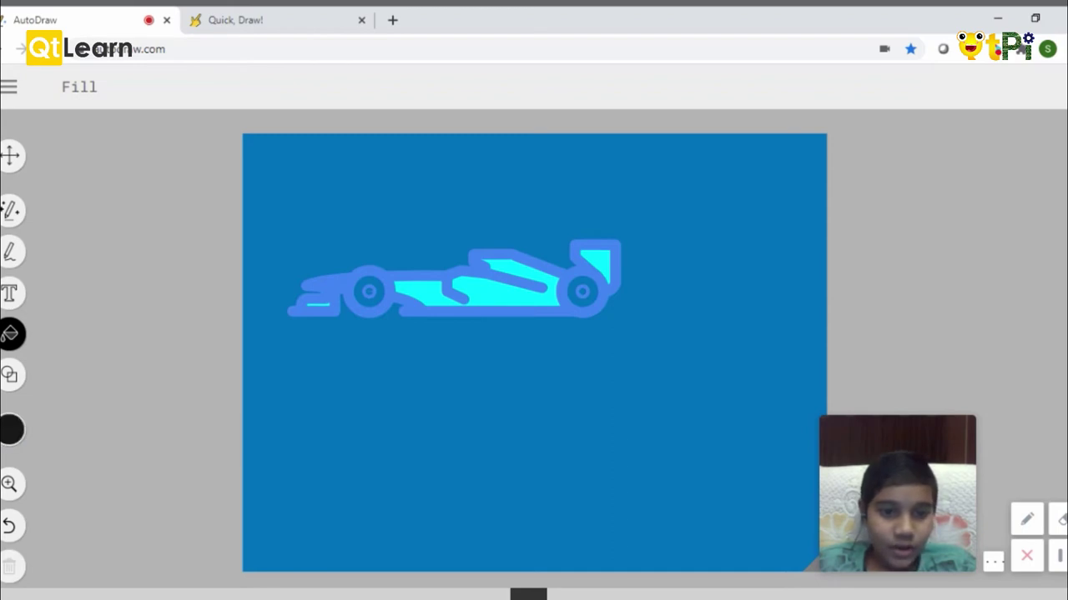
left_click(369, 291)
left_click(369, 291)
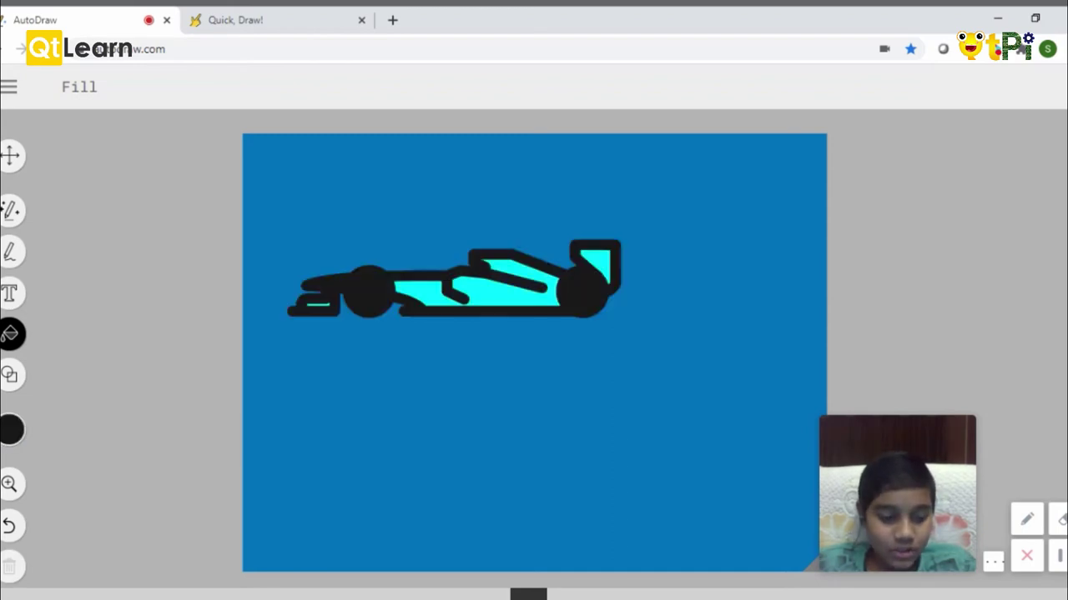
key("ctrl+z")
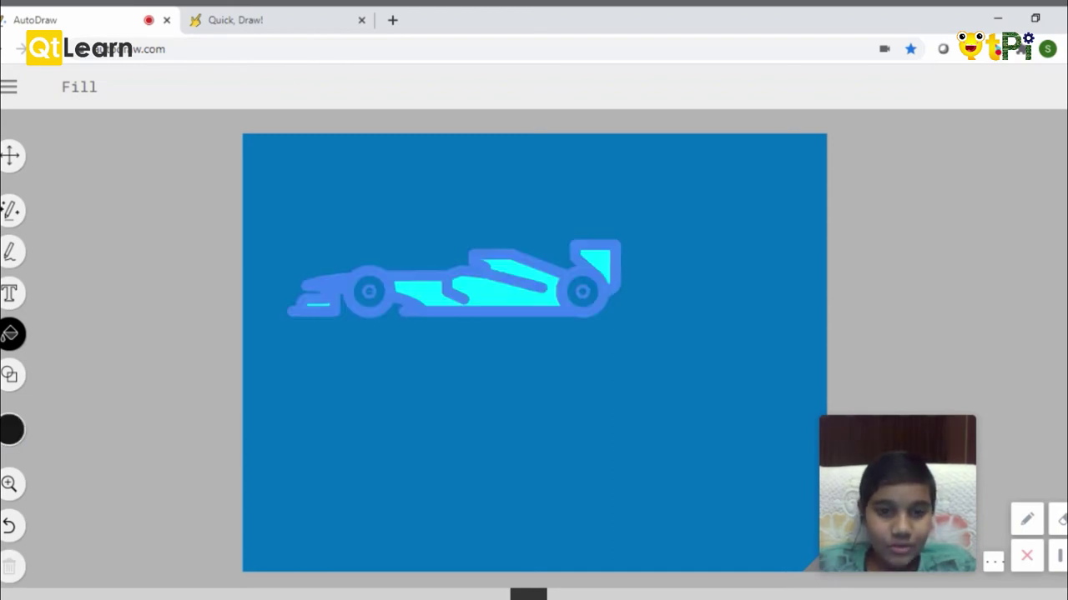
Select the racing car and delete it from the canvas.
left_click(11, 156)
left_click(349, 282)
key("Delete")
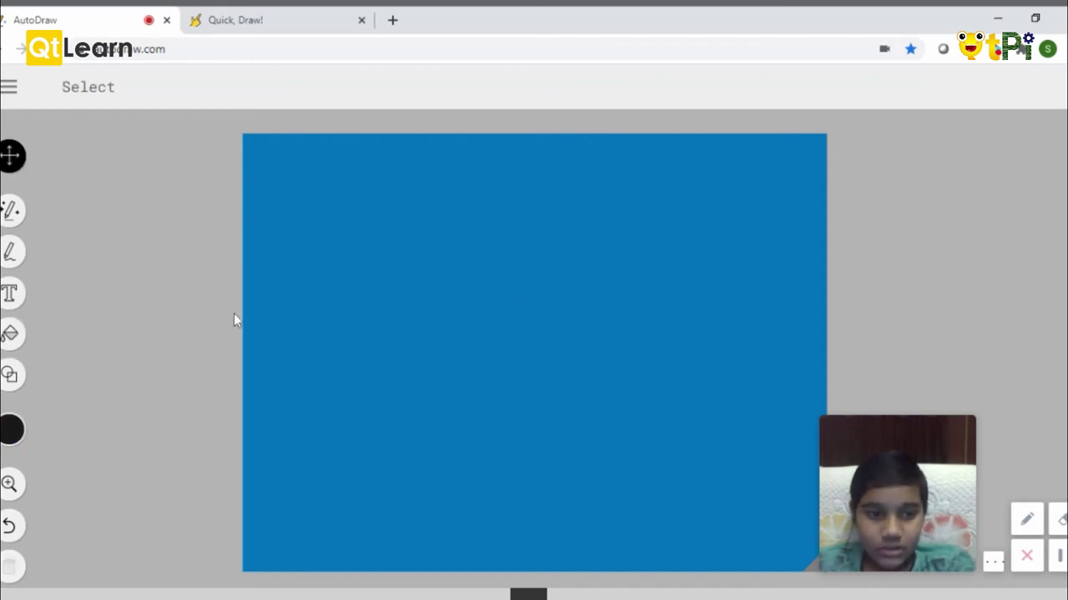
Sketch a slice, replace it with the pizza-slice icon, and go to Quick, Draw!
left_click(12, 211)
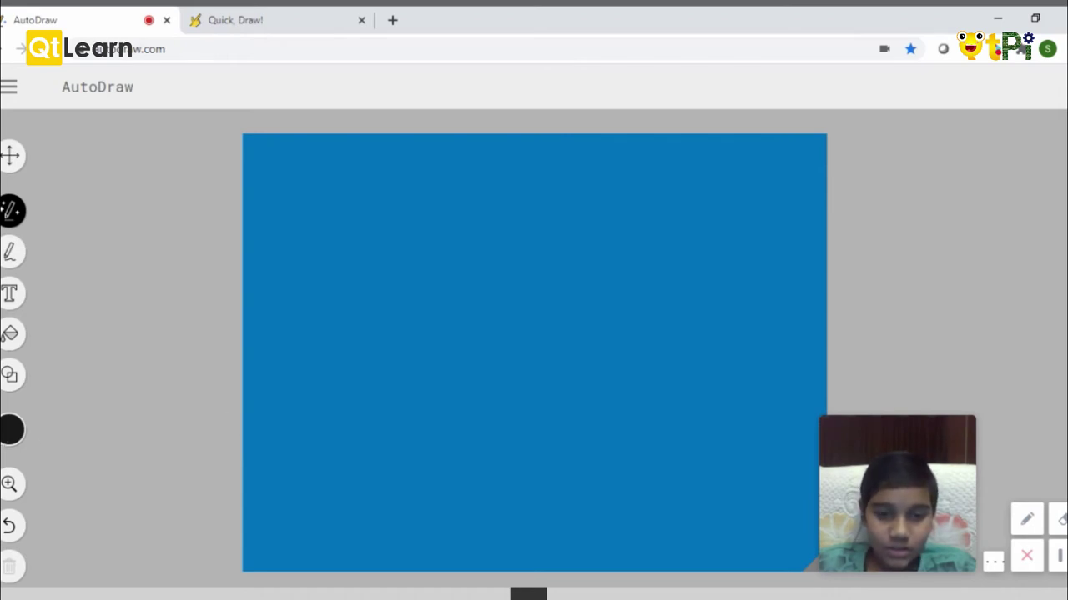
mouse_move(437, 340)
left_mouse_down()
mouse_move(491, 506)
mouse_move(510, 500)
mouse_move(629, 348)
mouse_move(668, 344)
mouse_move(671, 328)
mouse_move(594, 314)
mouse_move(406, 314)
mouse_move(390, 332)
mouse_move(641, 345)
left_mouse_up()
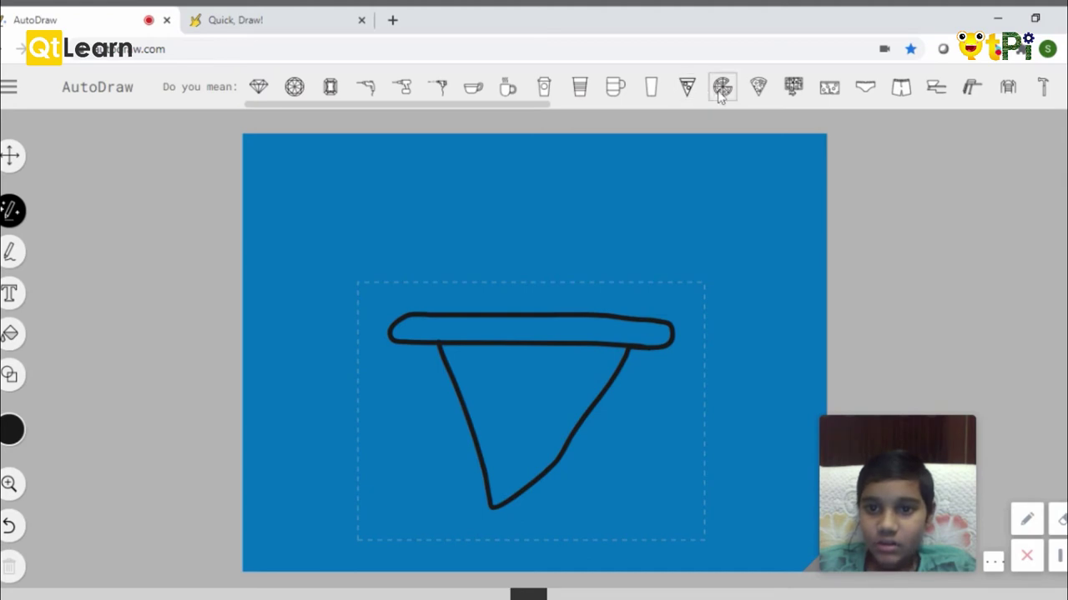
left_click(756, 87)
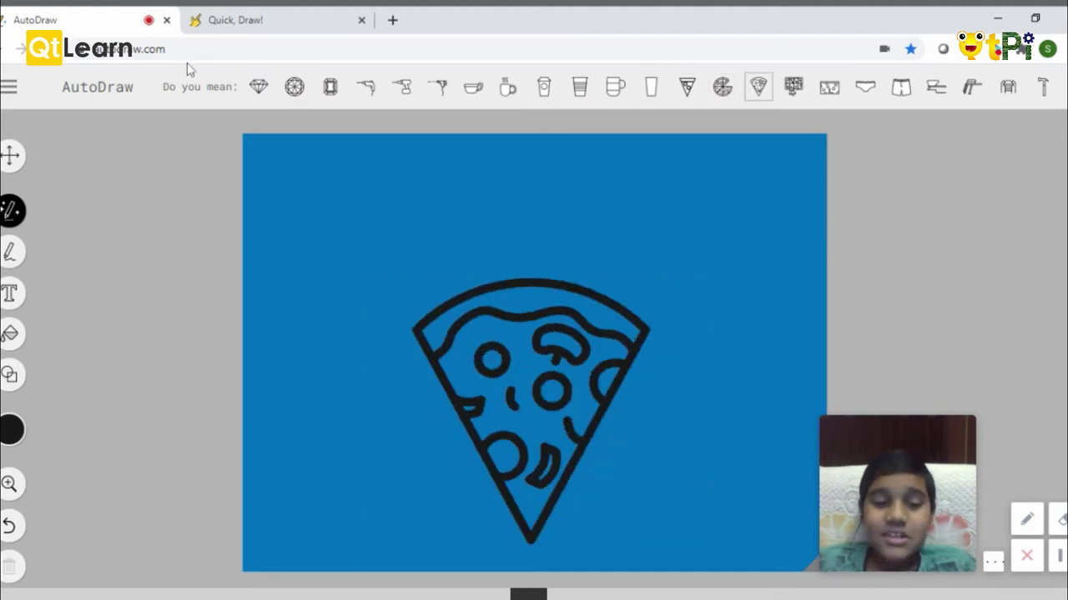
left_click(233, 22)
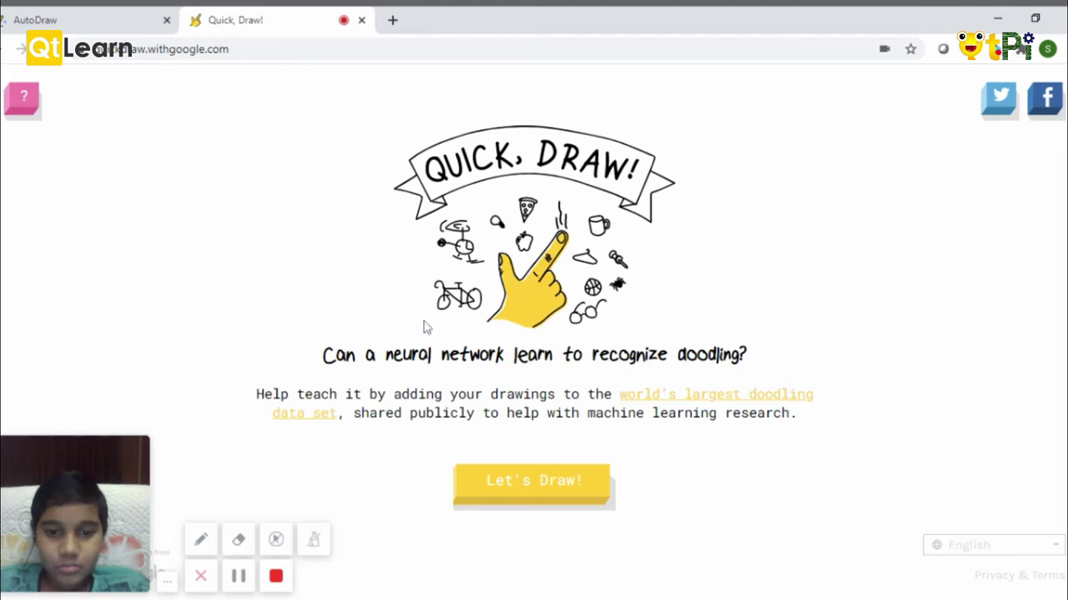
Start a new Quick, Draw! game and draw the candle prompt.
left_click(507, 493)
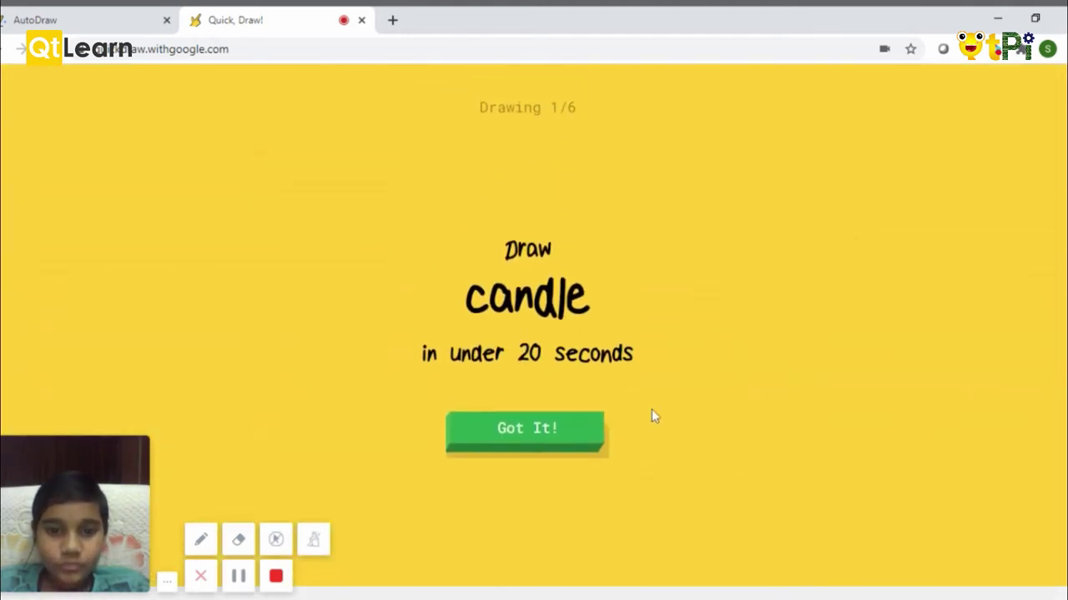
left_click(531, 434)
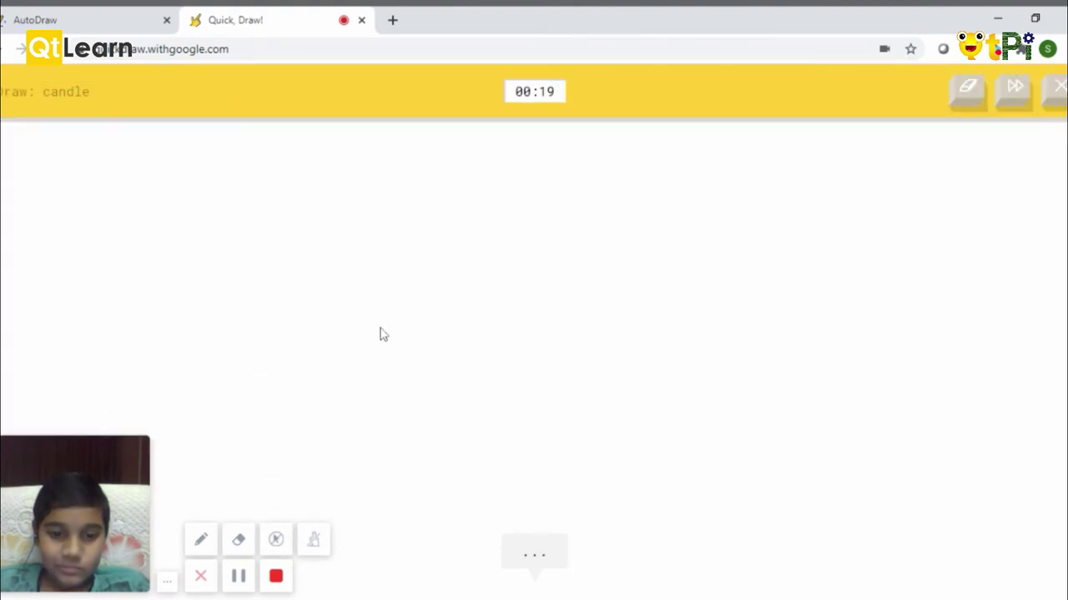
left_click_drag(413, 290, 412, 451)
left_click_drag(450, 286, 455, 449)
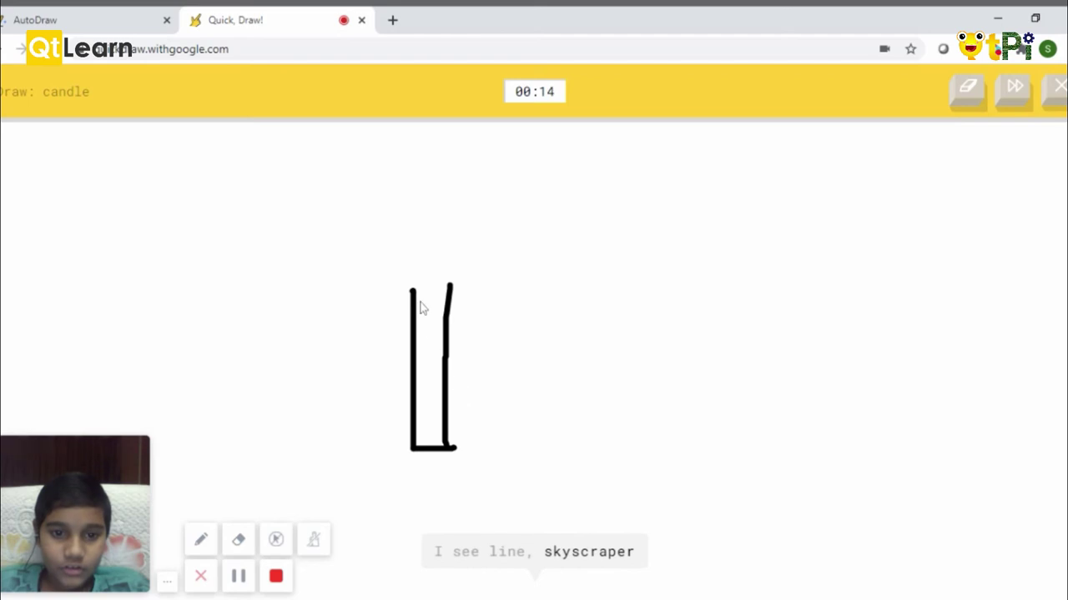
mouse_move(413, 288)
left_mouse_down()
mouse_move(451, 285)
mouse_move(443, 229)
left_mouse_up()
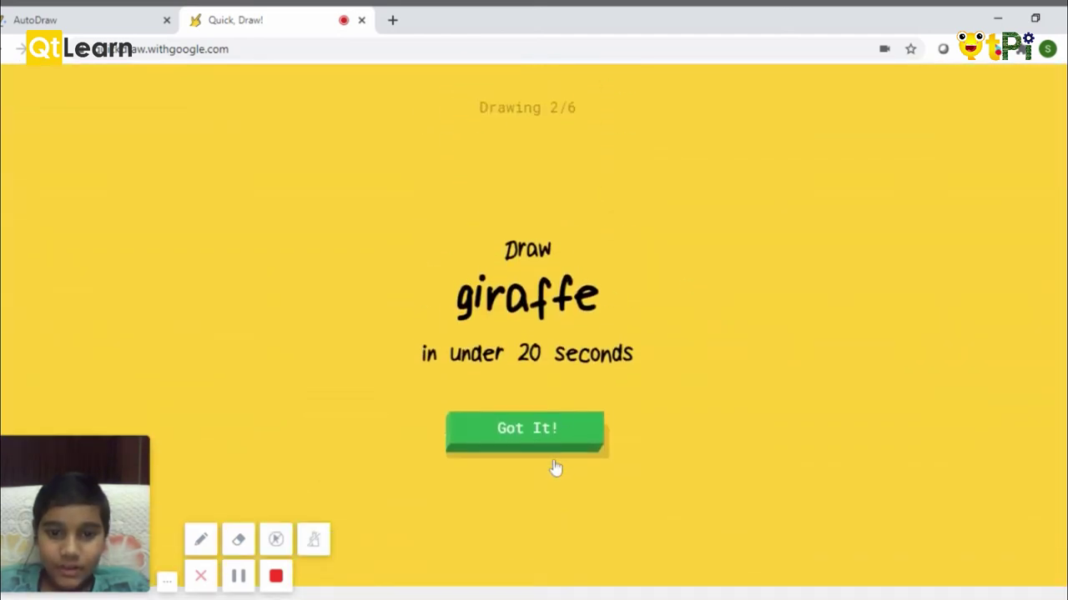
Accept the giraffe prompt and draw its neck, body, legs and tail.
left_click(591, 431)
mouse_move(491, 291)
left_mouse_down()
mouse_move(677, 325)
mouse_move(678, 345)
mouse_move(538, 359)
mouse_move(471, 209)
mouse_move(496, 274)
mouse_move(481, 157)
mouse_move(473, 184)
mouse_move(409, 165)
left_mouse_up()
left_click_drag(679, 330, 805, 380)
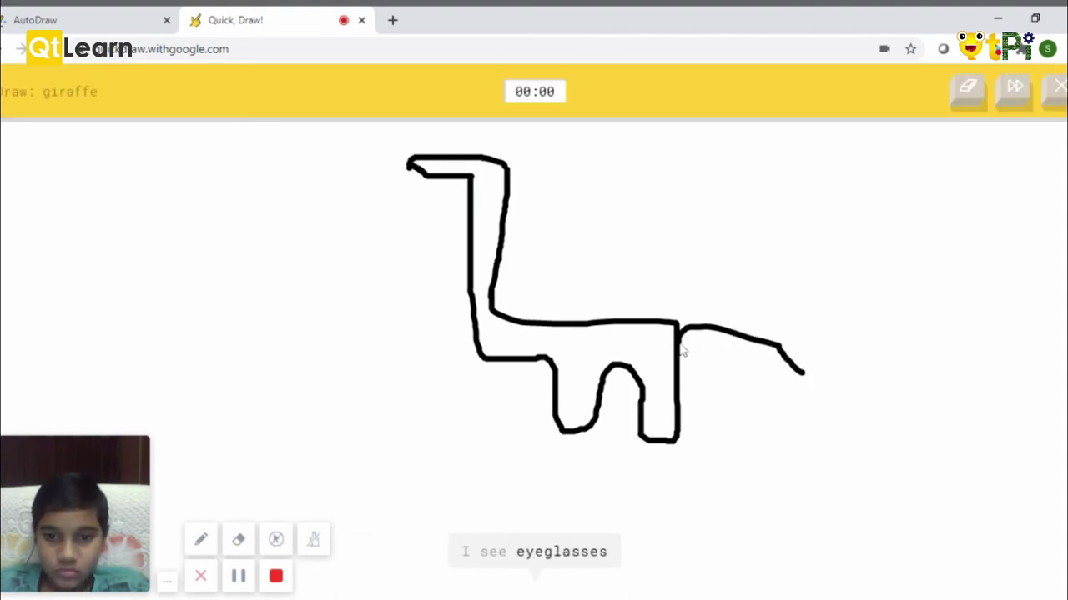
left_click_drag(681, 336, 743, 362)
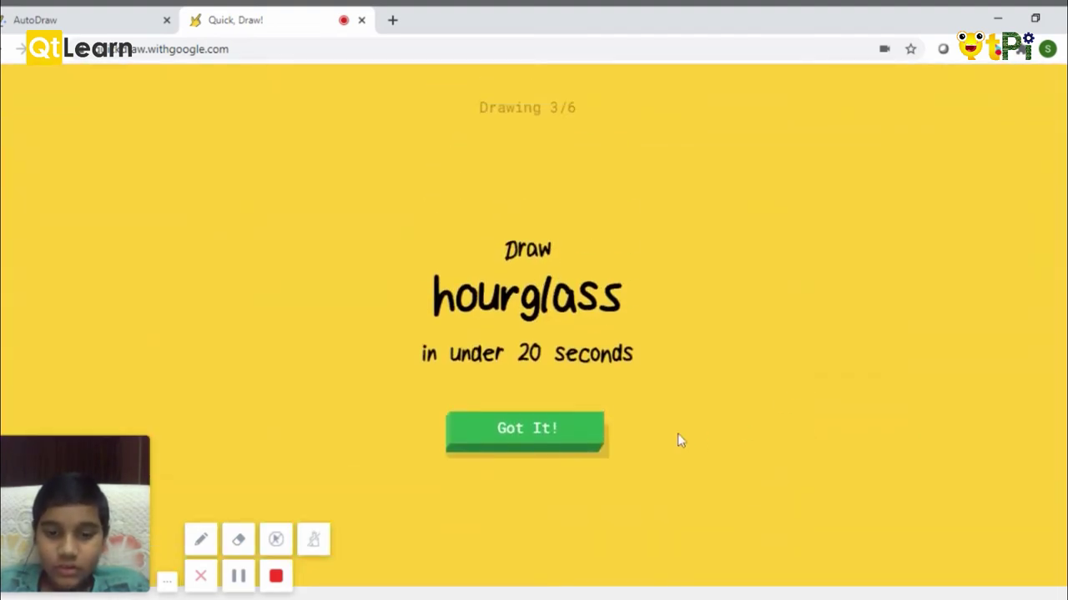
Accept the hourglass prompt and draw an hourglass.
left_click(578, 442)
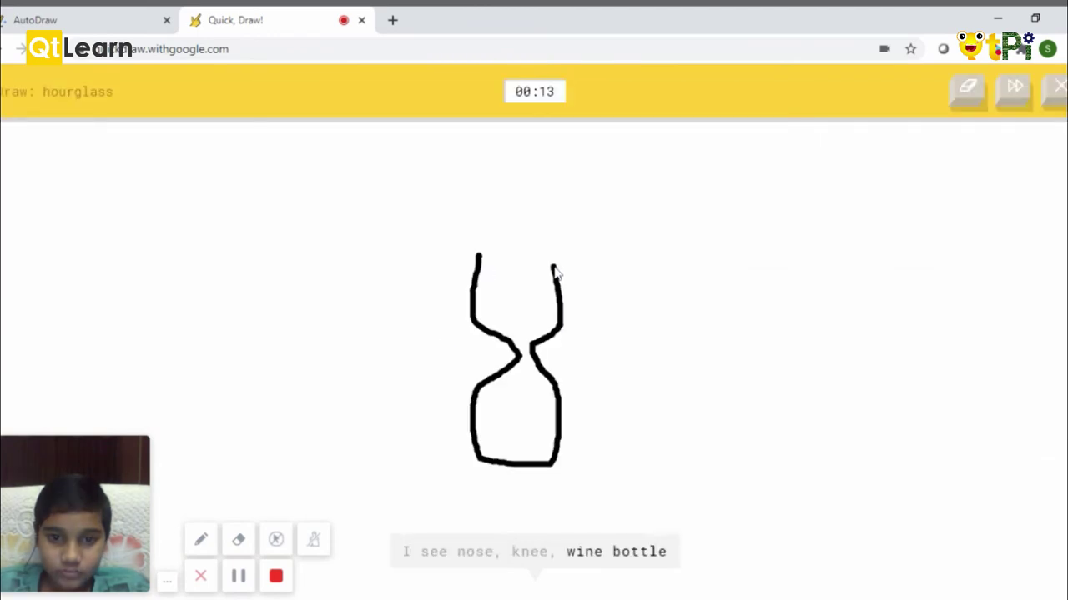
left_click_drag(555, 269, 468, 252)
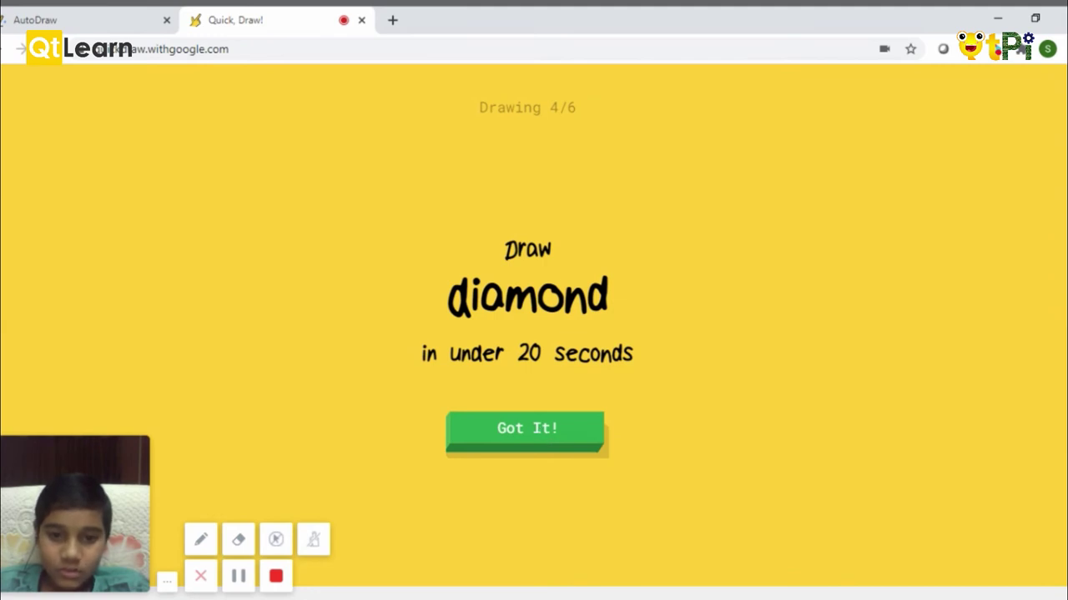
left_click_drag(450, 296, 634, 307)
Skip the diamond and palm tree prompts, then draw a floor lamp's pole.
left_click(534, 429)
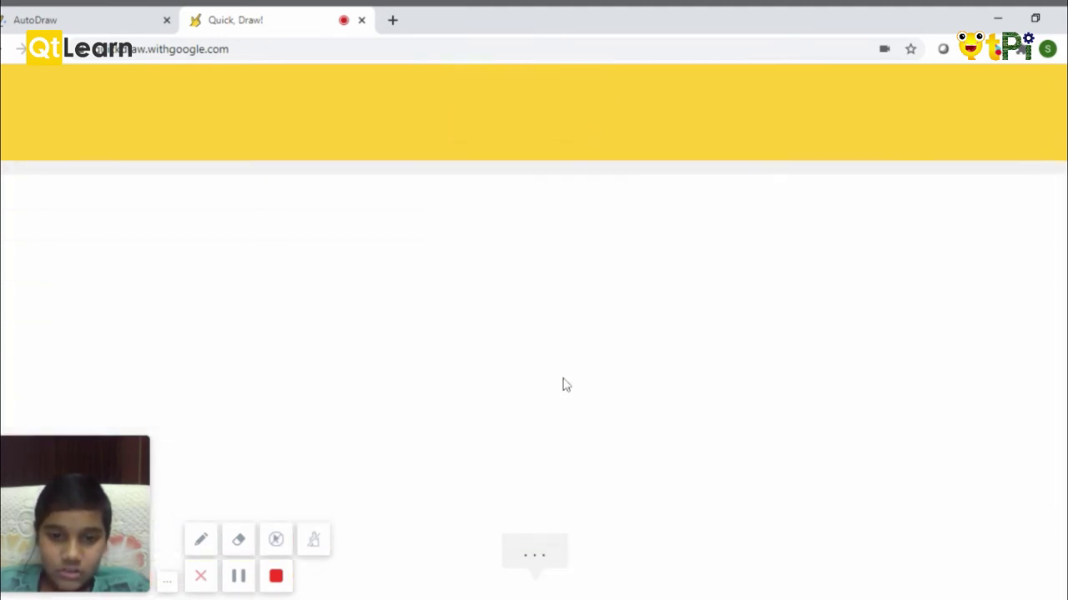
left_click(1019, 96)
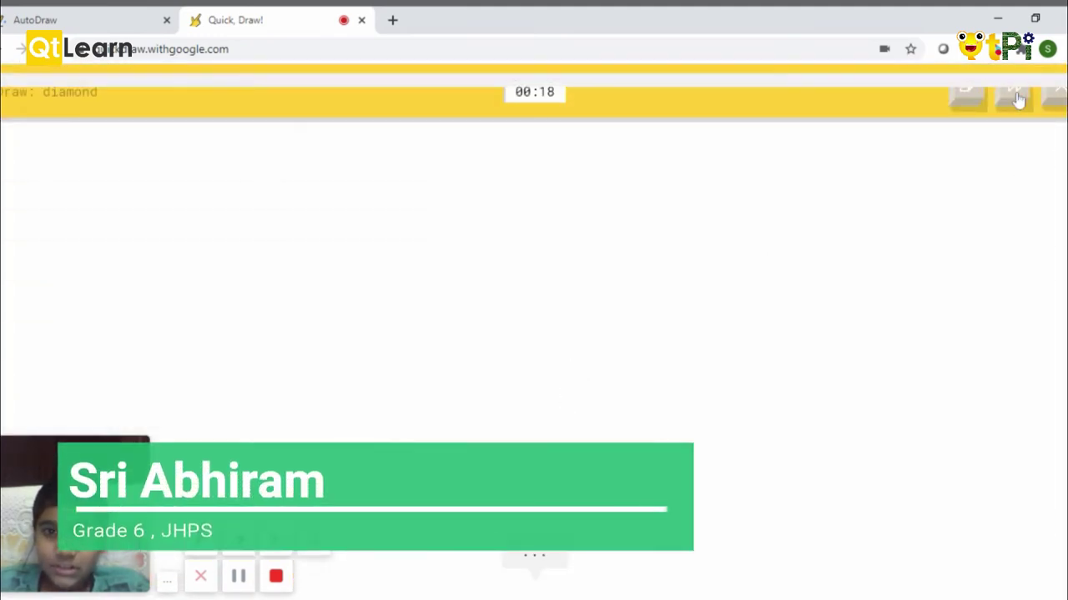
left_click(578, 427)
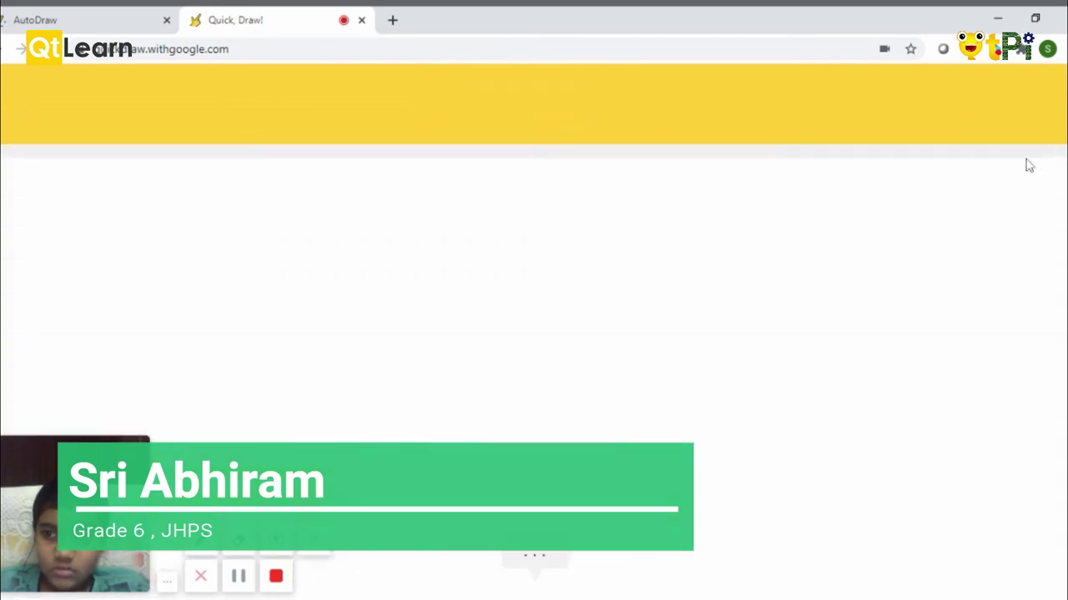
left_click(1011, 99)
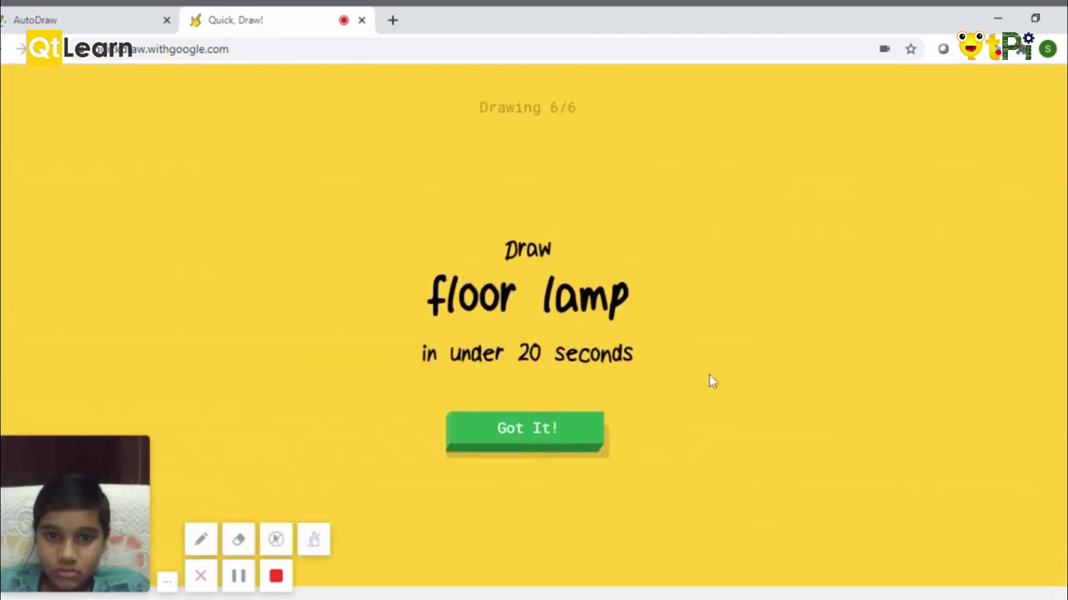
left_click(556, 442)
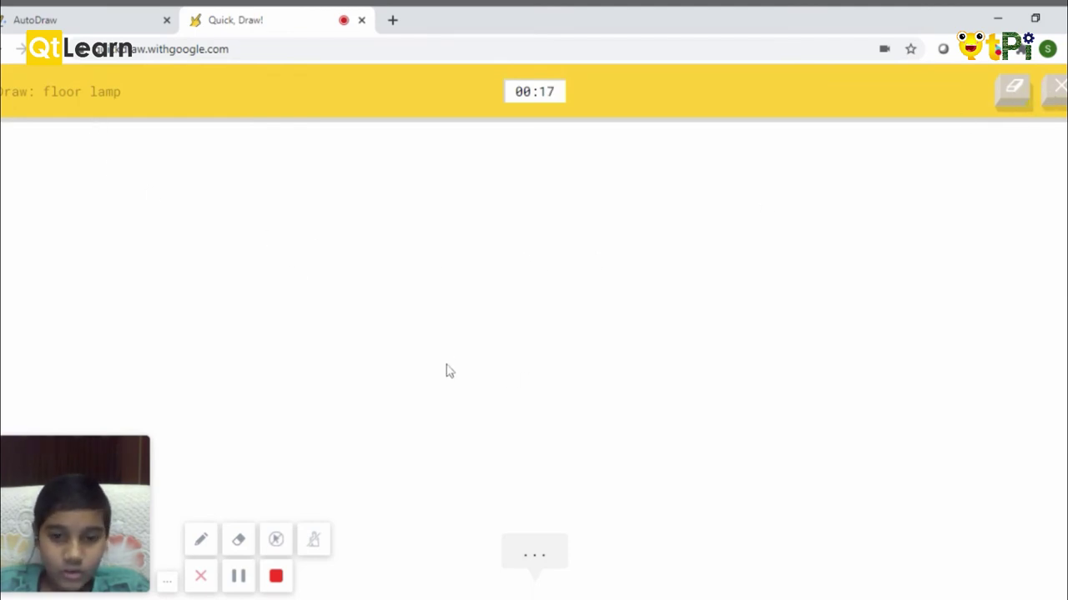
mouse_move(475, 279)
left_mouse_down()
mouse_move(454, 410)
mouse_move(414, 425)
mouse_move(476, 417)
left_mouse_up()
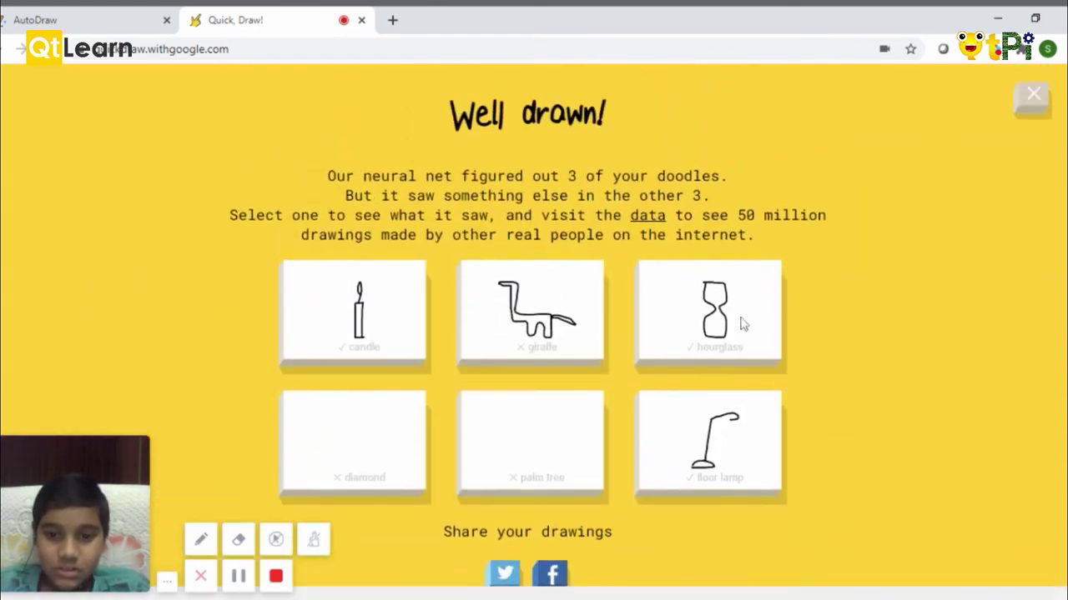
left_click(364, 320)
scroll(726, 353, "down", 4)
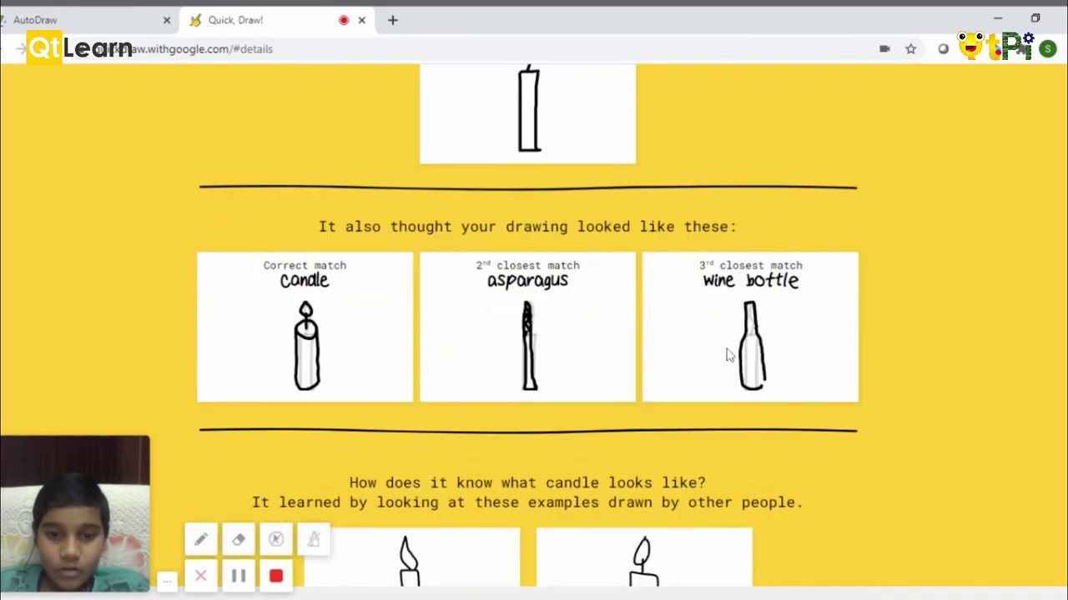
scroll(727, 321, "down", 5)
scroll(617, 275, "down", 5)
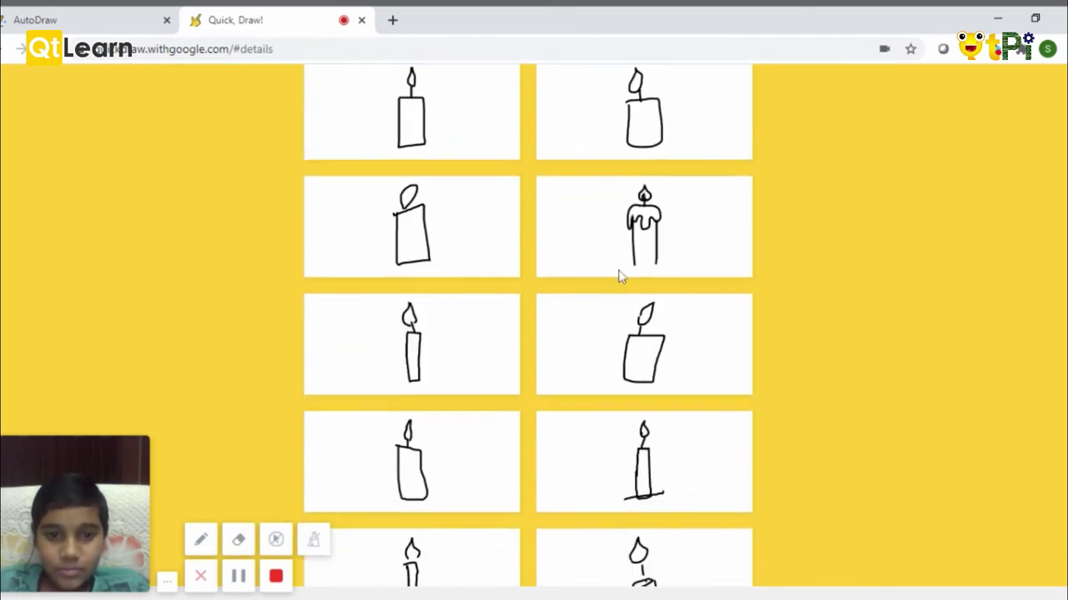
scroll(617, 274, "up", 8)
scroll(624, 298, "up", 5)
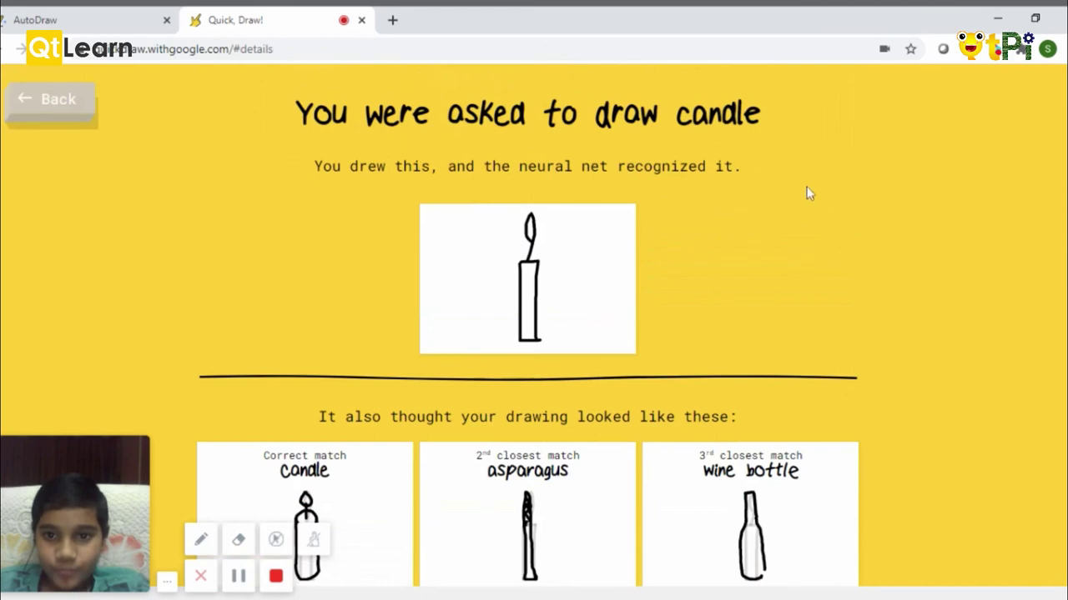
left_click(58, 100)
scroll(717, 417, "down", 2)
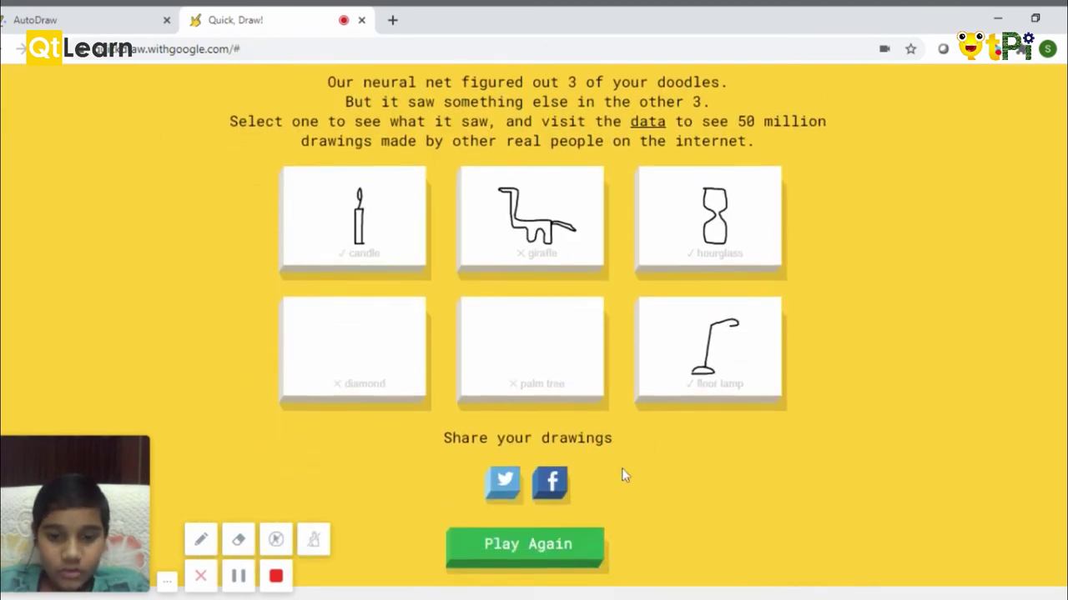
Choose Play Again to begin a fresh game at the remote control prompt.
left_click(529, 544)
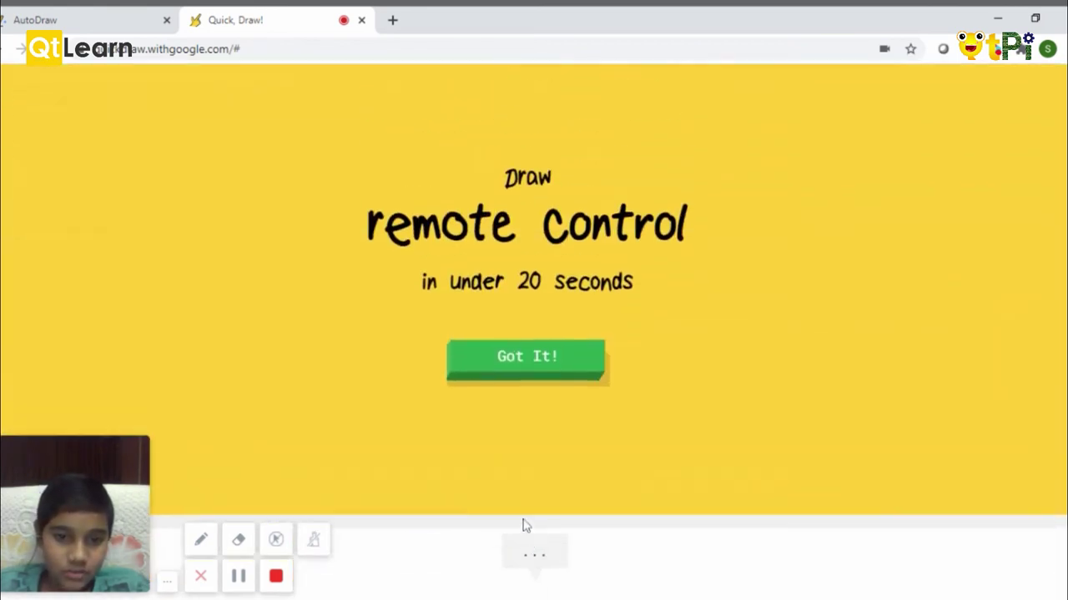